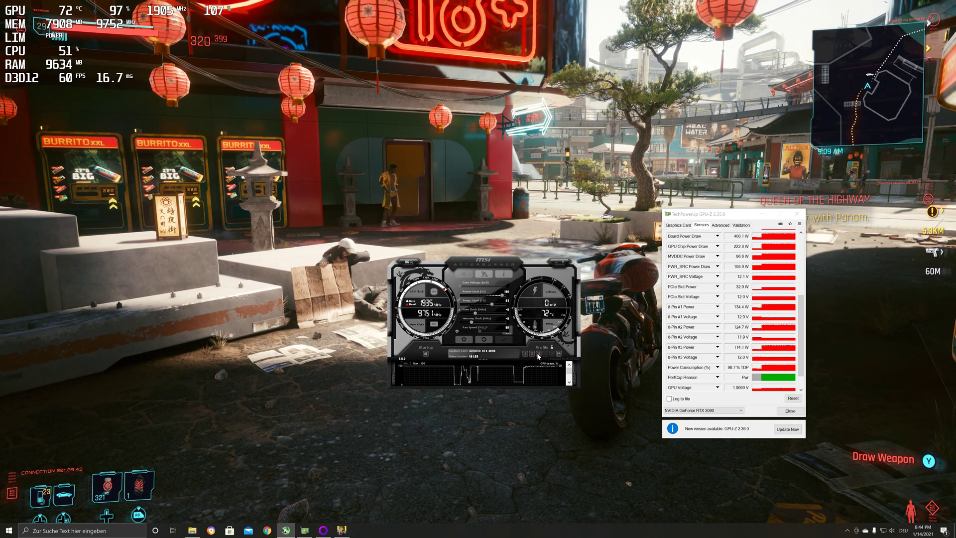
# Step: Load the saved overclock profile from slot 3 in MSI Afterburner
pyautogui.click(539, 354)
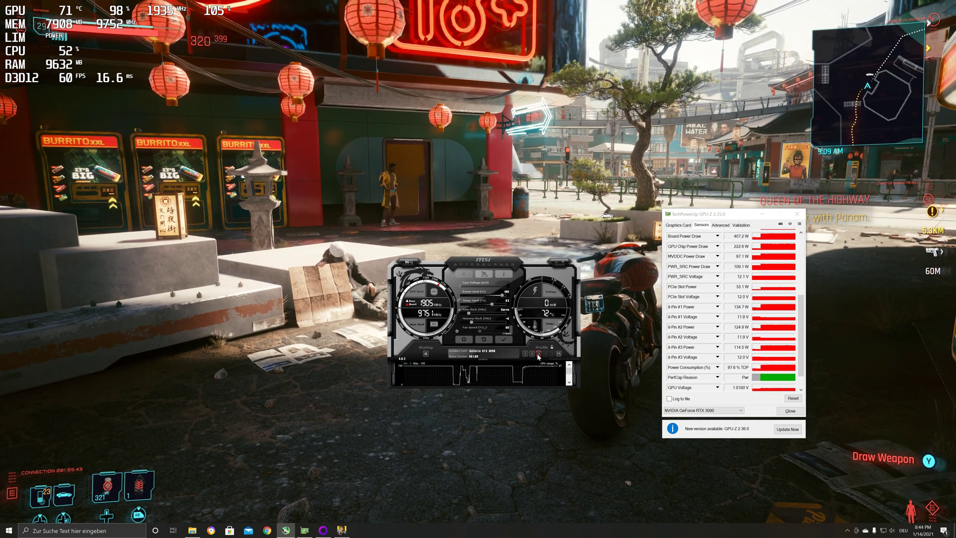
# Step: Apply Profile 3 to the RTX 3080, dropping board power to about 350 W
pyautogui.click(504, 339)
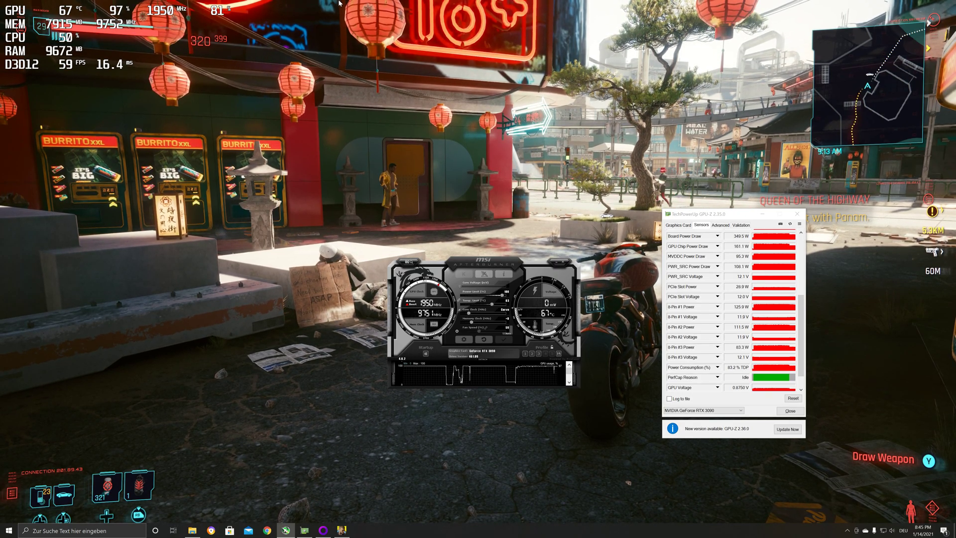
# Step: Apply the custom fan curve in the Fan settings and close the settings with OK
pyautogui.click(464, 339)
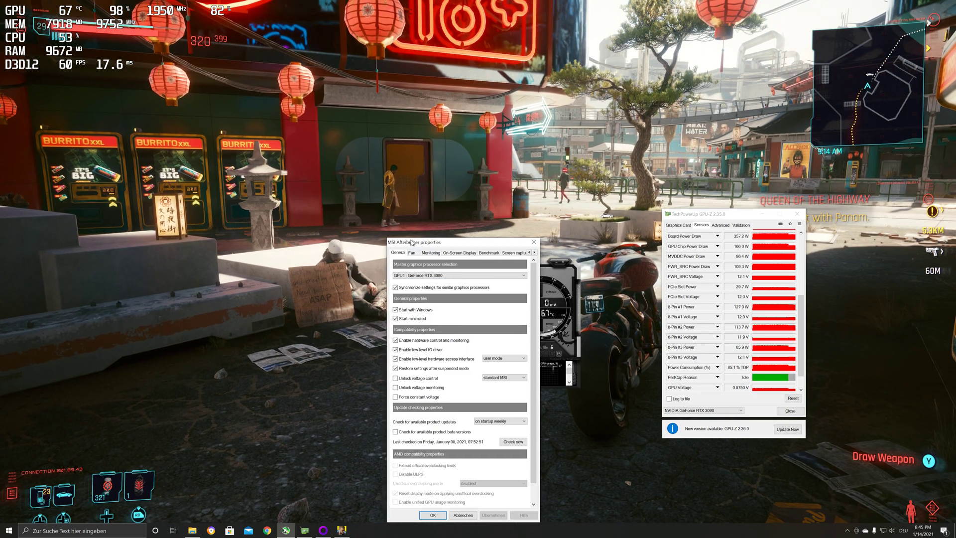
pyautogui.click(402, 253)
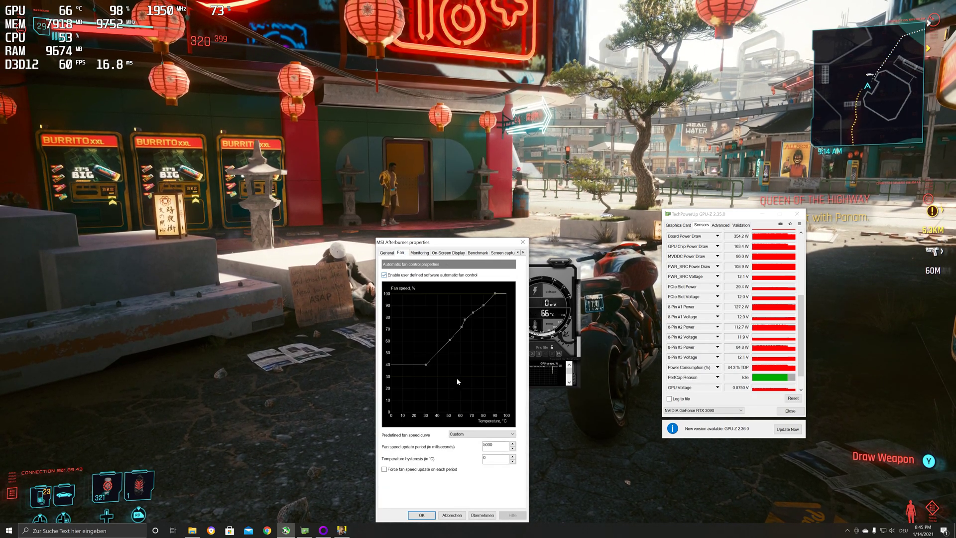
pyautogui.click(487, 515)
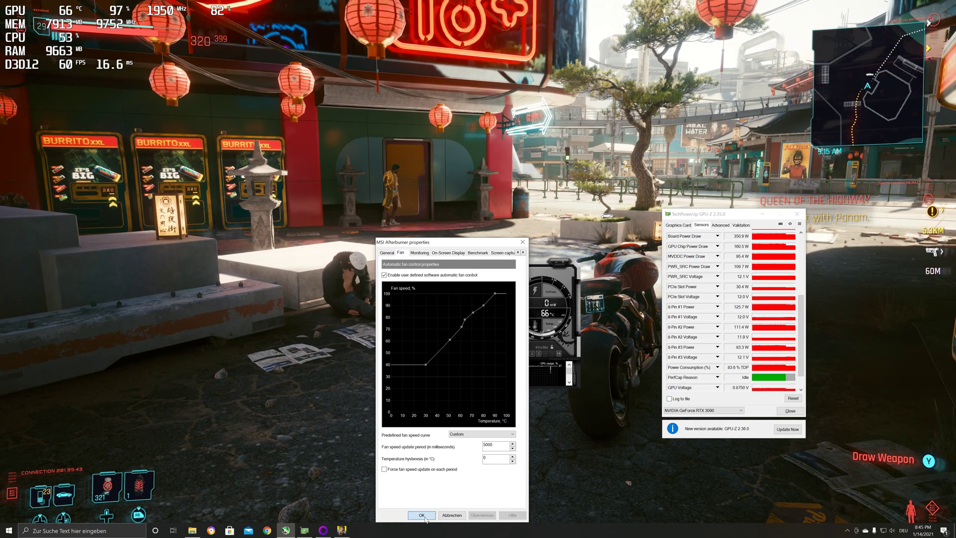
pyautogui.click(421, 515)
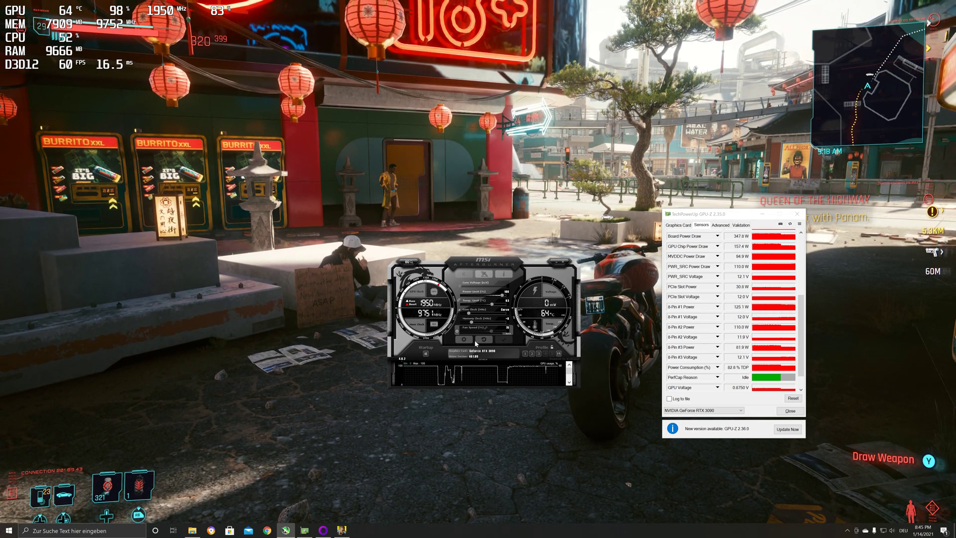
# Step: Open the voltage/frequency curve editor beside the Afterburner window and reset the card to defaults
pyautogui.moveTo(470, 260); pyautogui.dragTo(488, 267)
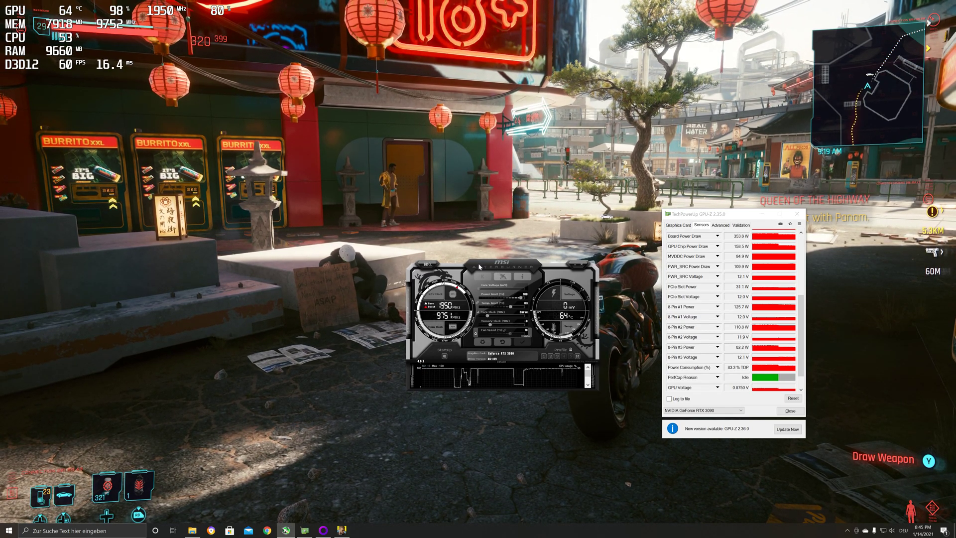
pyautogui.hotkey('ctrl', 'f')
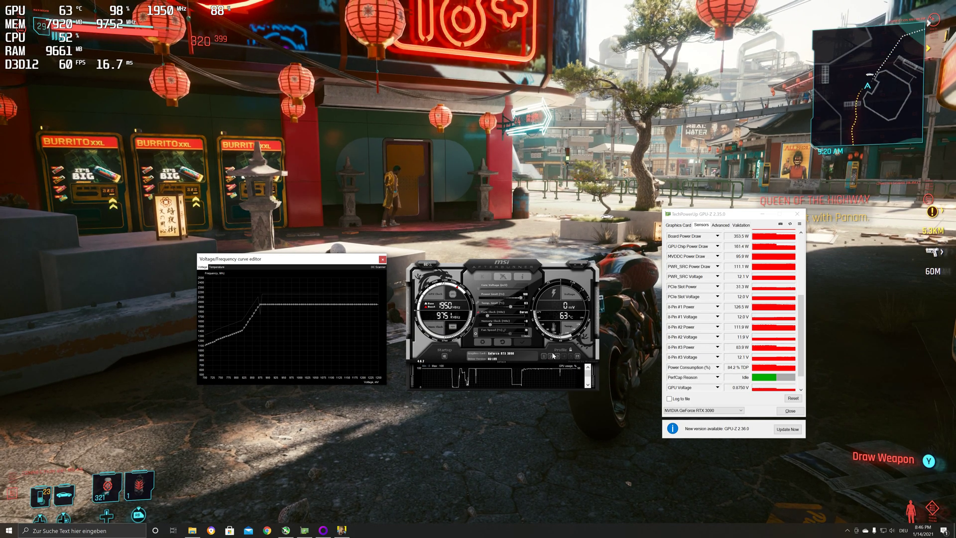
pyautogui.click(503, 343)
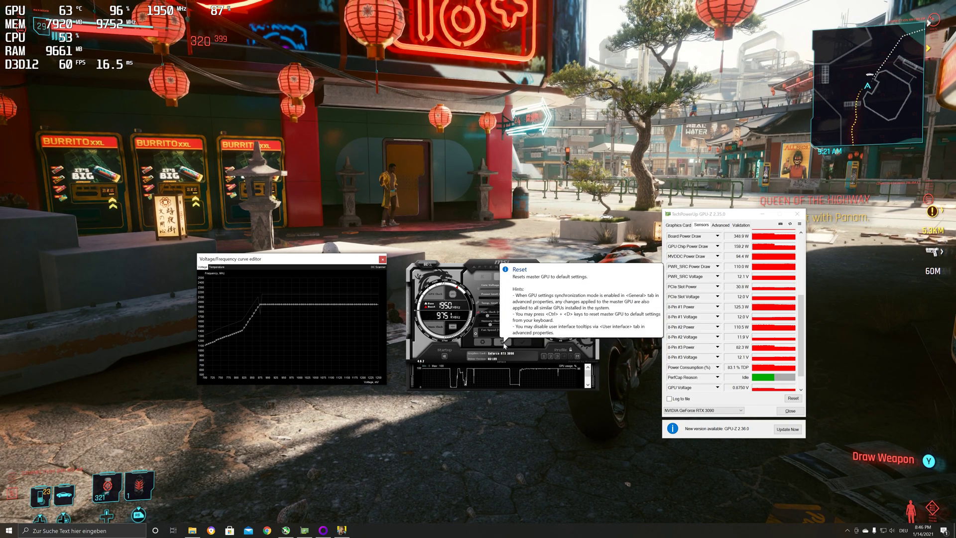
# Step: Confirm the reset, then Shift-drag the whole curve down to a -278 core clock offset
pyautogui.press('Return')
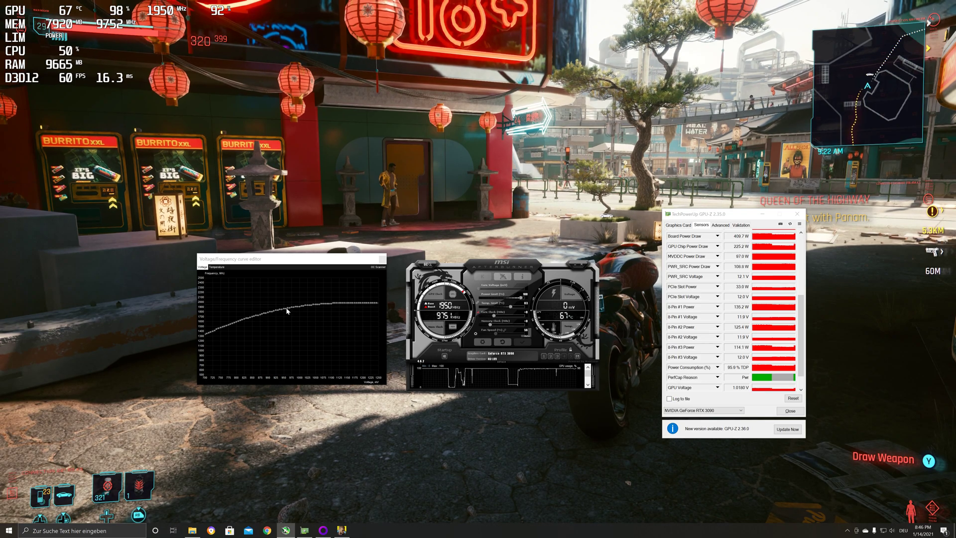
pyautogui.click(287, 311)
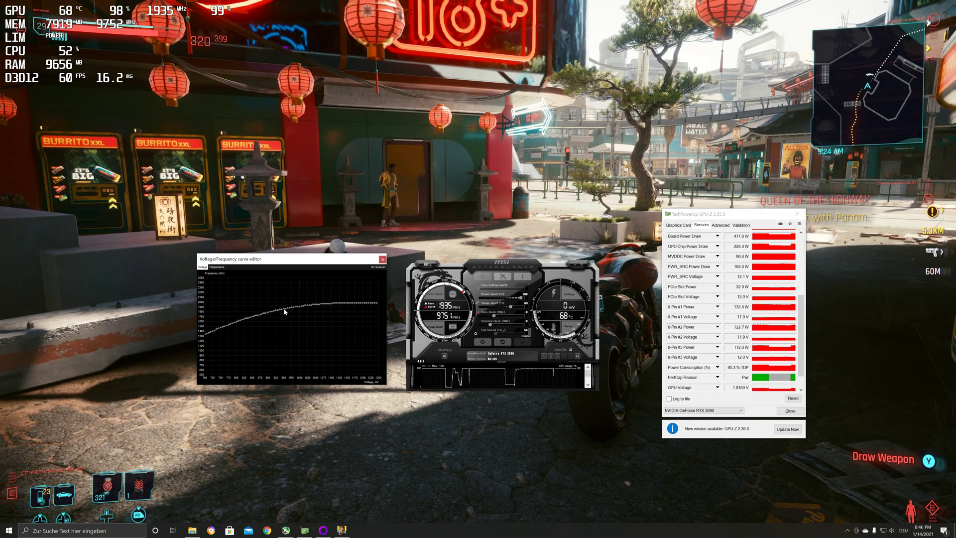
pyautogui.moveTo(284, 310)
pyautogui.mouseDown()
pyautogui.moveTo(289, 370)
pyautogui.moveTo(291, 276)
pyautogui.moveTo(286, 324)
pyautogui.mouseUp()
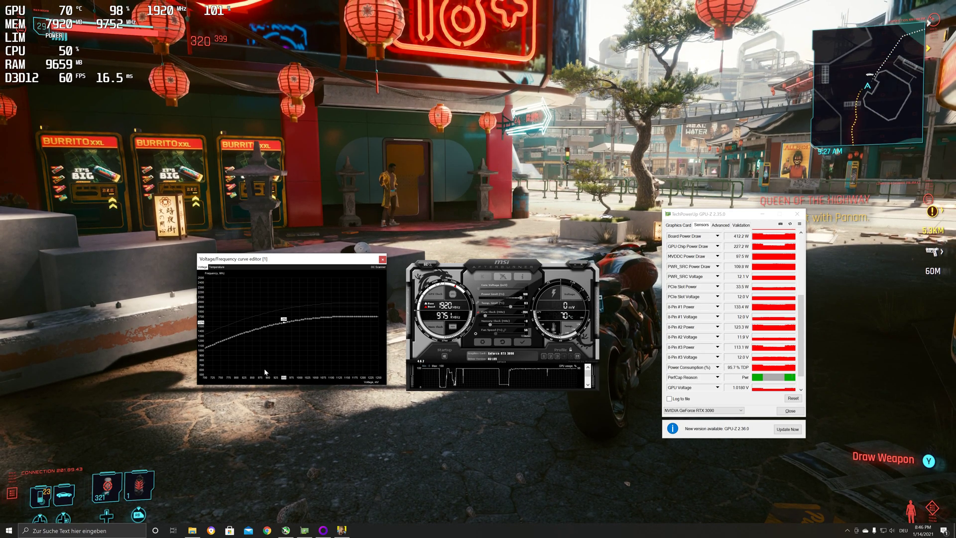
# Step: Raise the 875 mV point and apply, flattening the curve beyond it at 1815 MHz
pyautogui.click(261, 325)
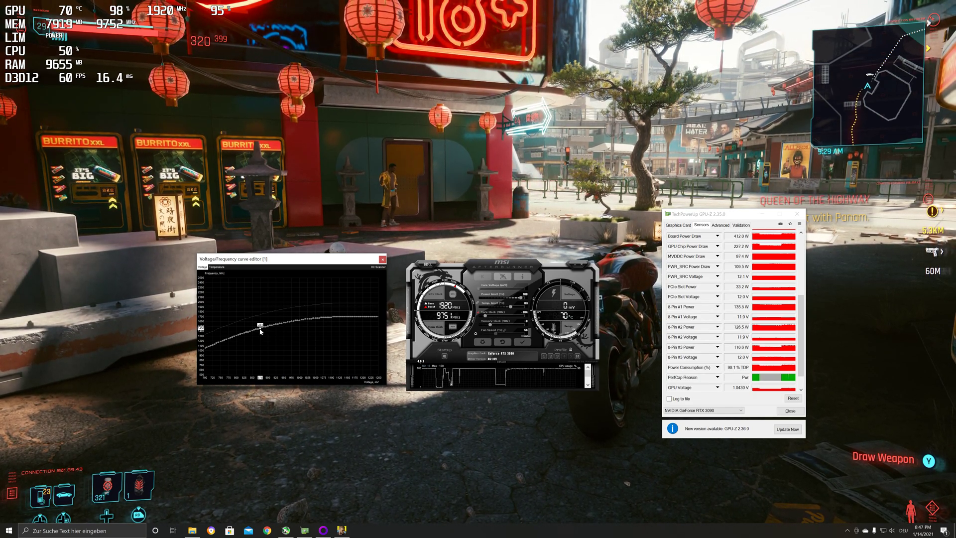
pyautogui.moveTo(261, 318); pyautogui.dragTo(261, 314)
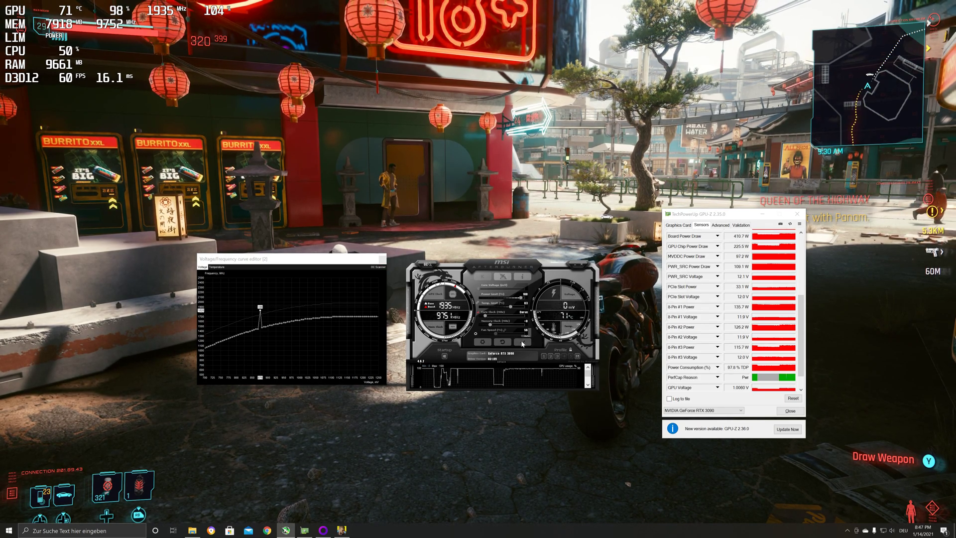
pyautogui.click(523, 342)
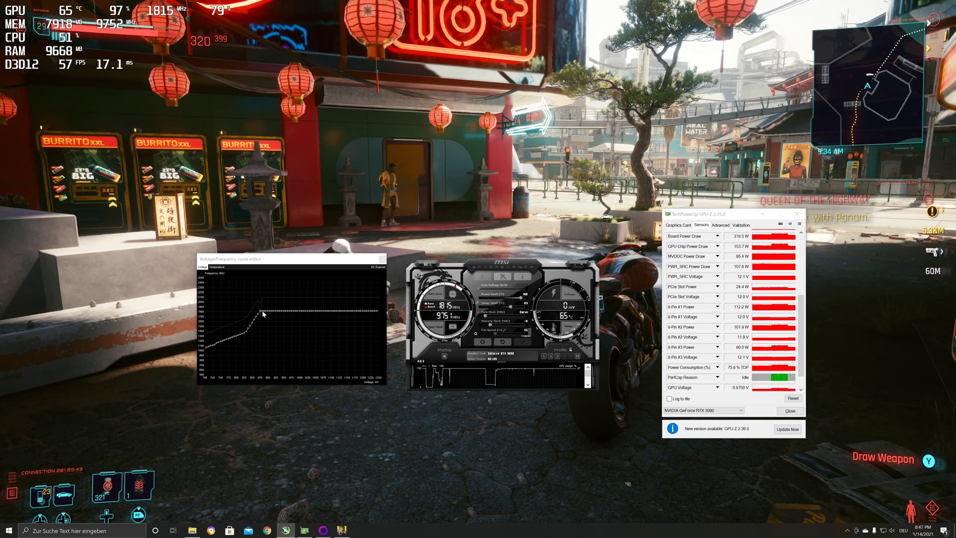
# Step: Lift the flat 875 mV section slightly and apply, holding the core at 1875 MHz
pyautogui.moveTo(263, 311); pyautogui.dragTo(261, 299)
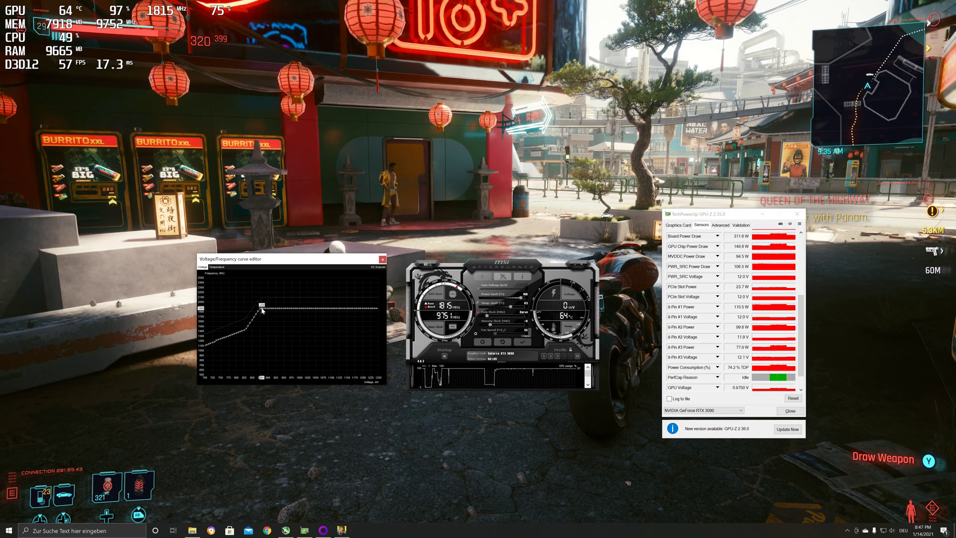
pyautogui.click(522, 342)
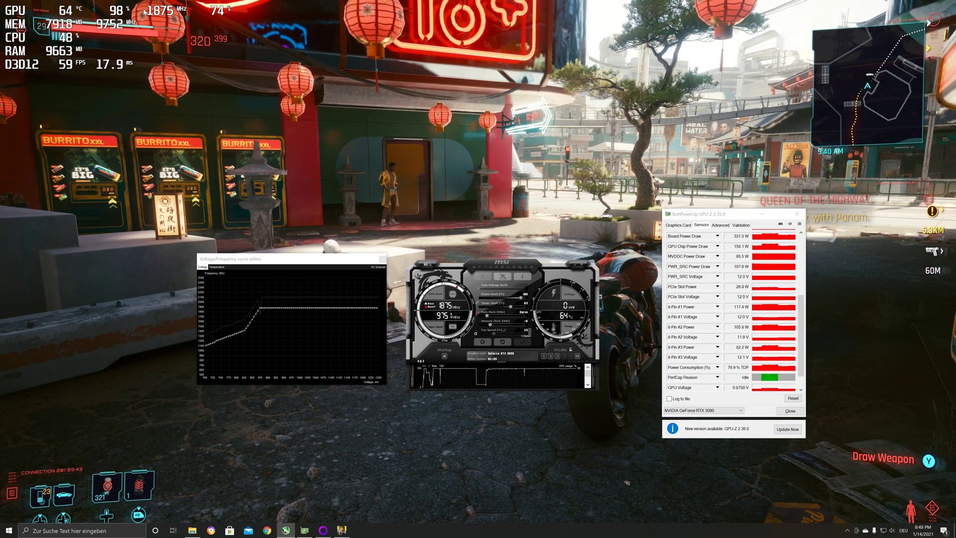
# Step: Enable user-defined software automatic fan control on the Fan tab and confirm with OK
pyautogui.click(503, 343)
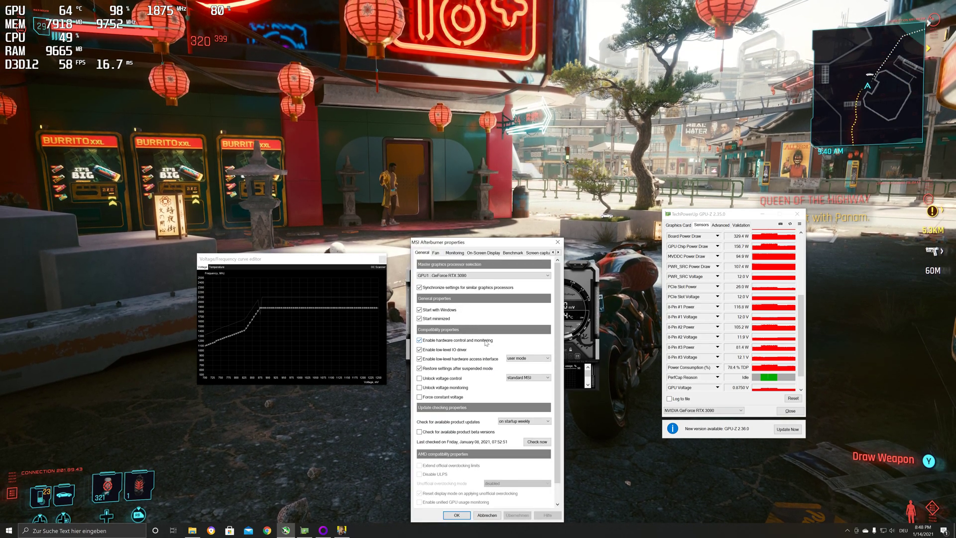
pyautogui.click(436, 253)
pyautogui.click(420, 275)
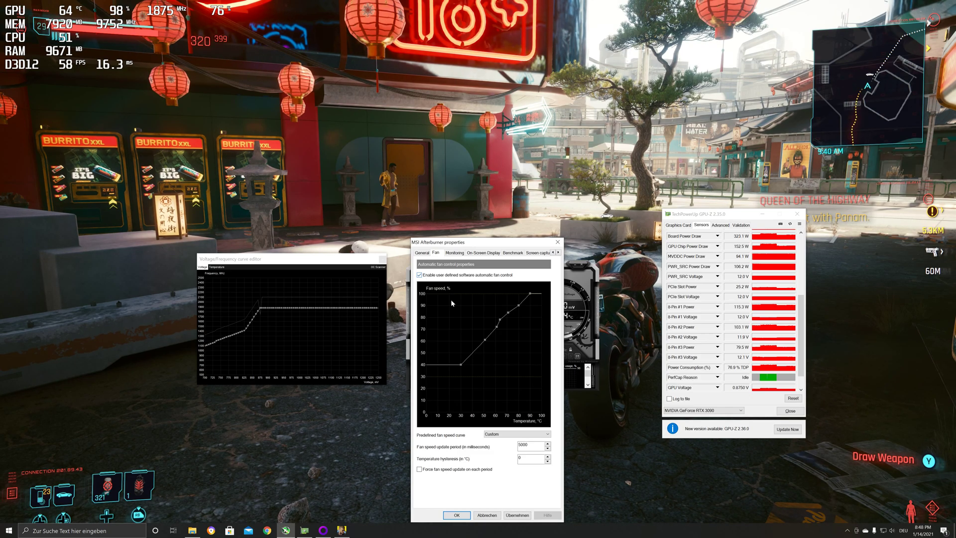
pyautogui.click(456, 515)
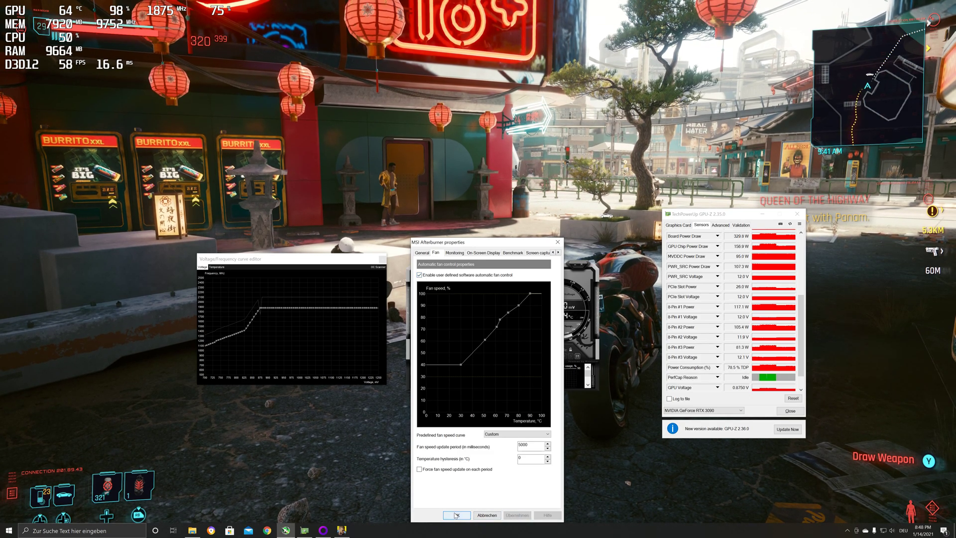
pyautogui.click(578, 356)
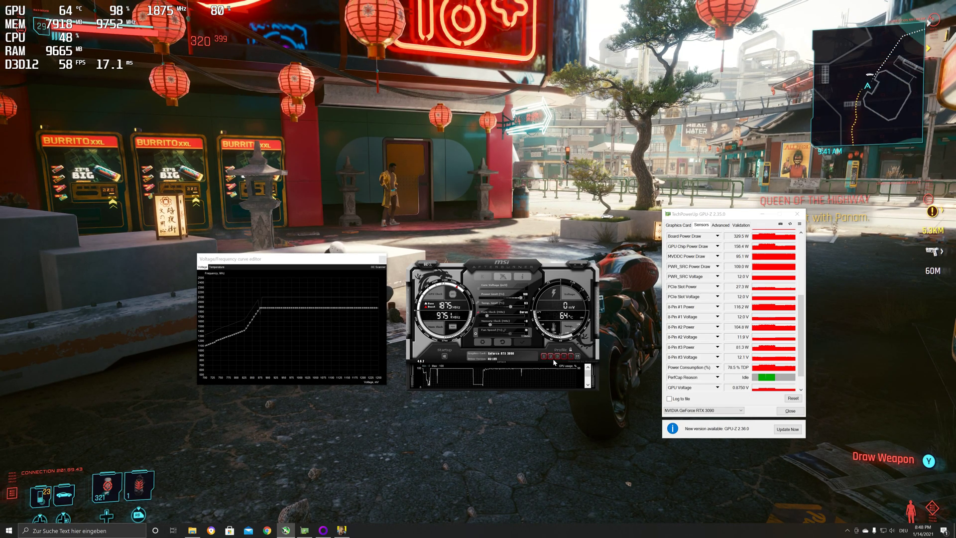
# Step: Save the flattened undervolt curve to profile slot 3, then close the properties window unchanged
pyautogui.click(557, 357)
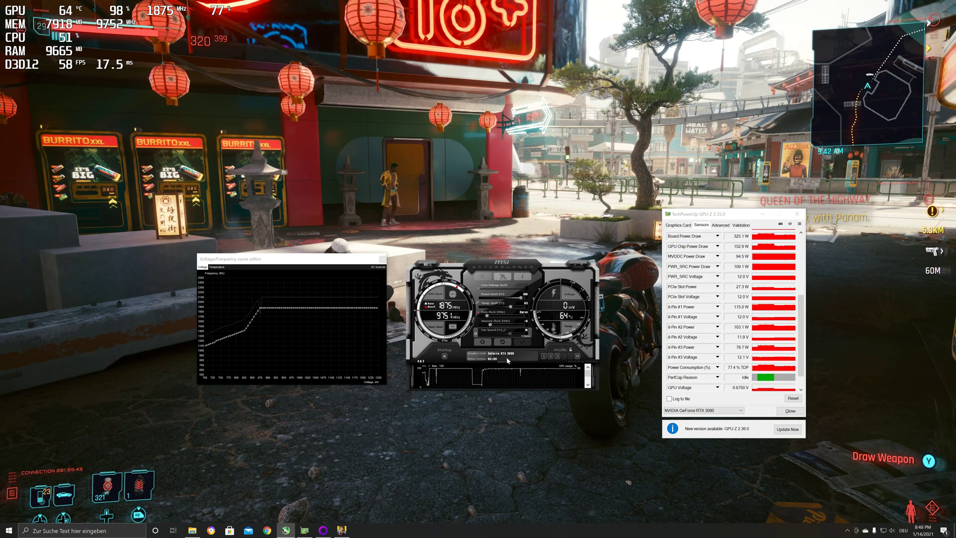
pyautogui.click(482, 341)
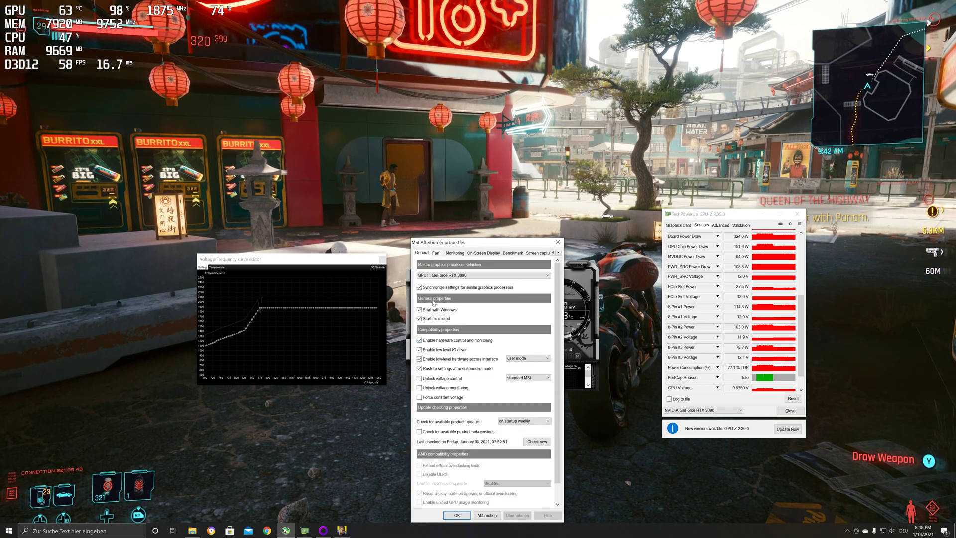
pyautogui.click(557, 242)
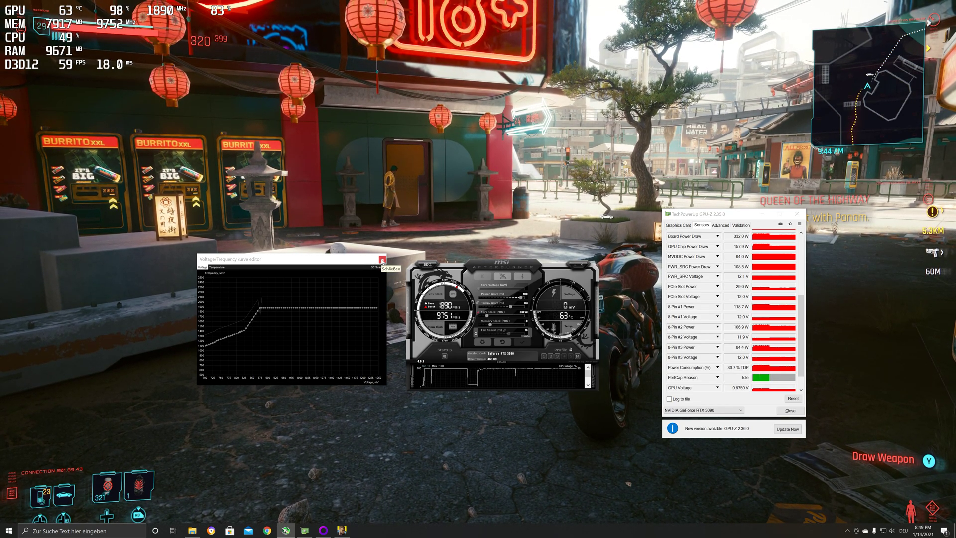
# Step: Clear the curve offset, close the curve editor, and load the profile 2 overclock
pyautogui.click(500, 341)
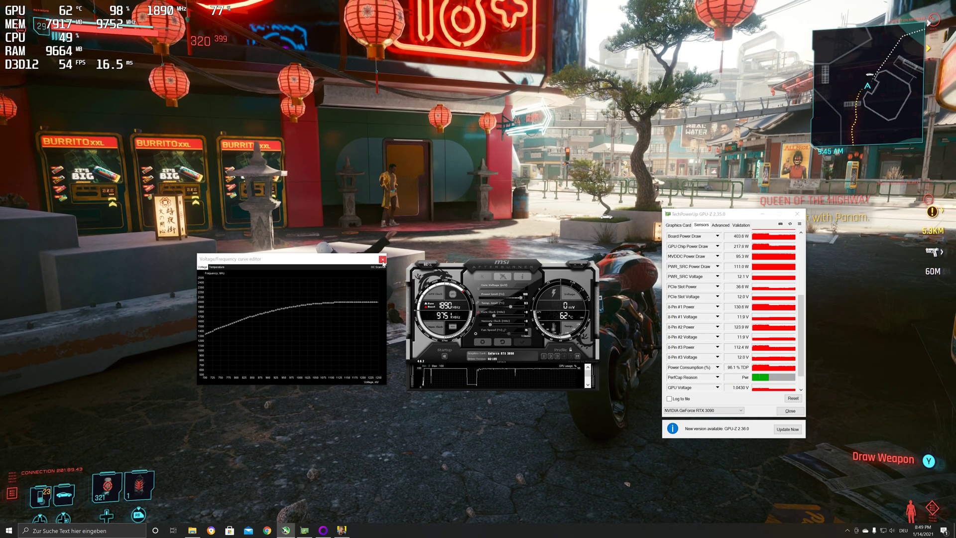
pyautogui.click(383, 260)
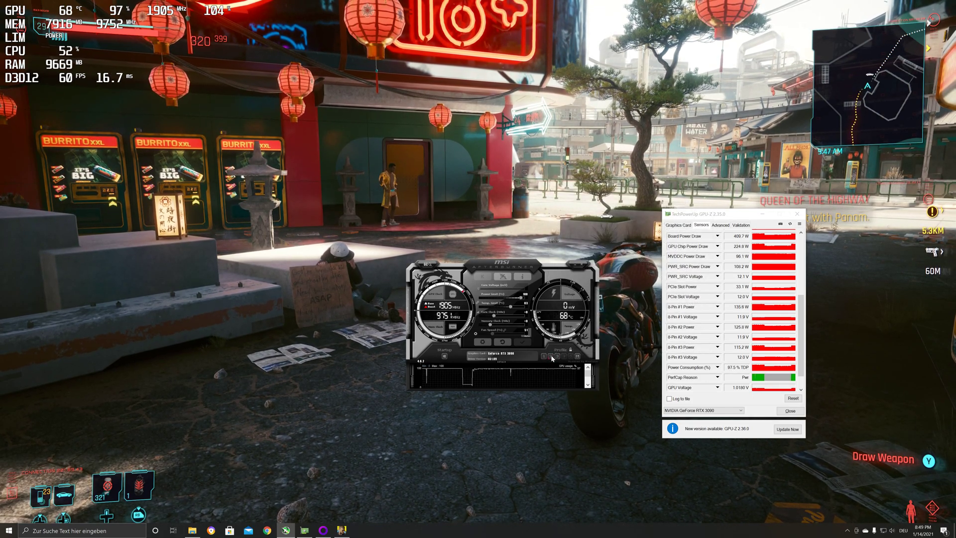
pyautogui.click(551, 357)
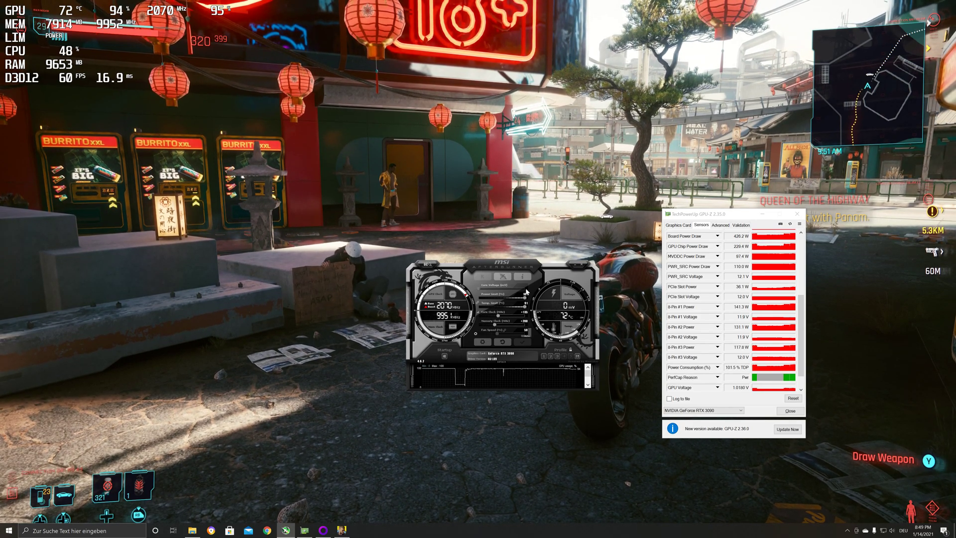
# Step: Reset to defaults, apply a 107 power limit, then raise the memory clock offset to +93
pyautogui.click(506, 343)
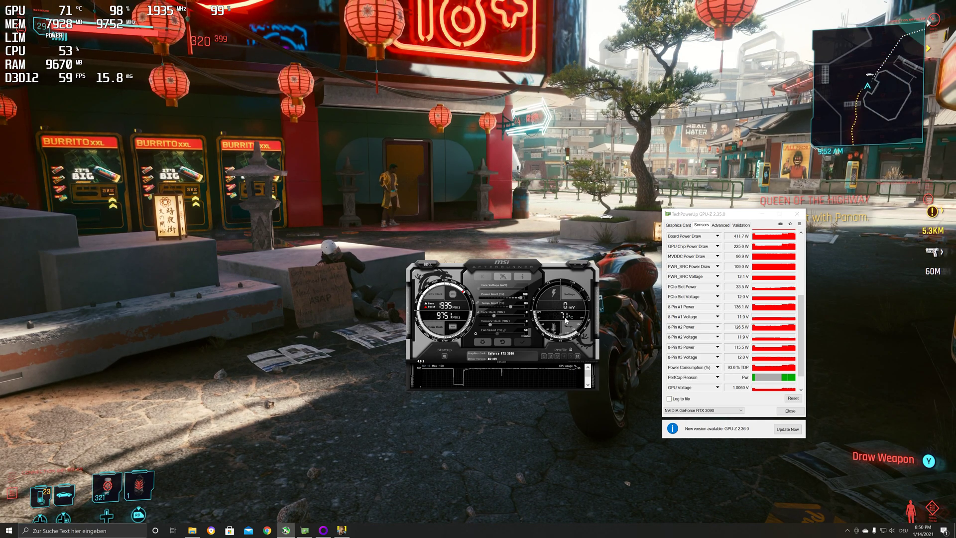
pyautogui.moveTo(526, 300); pyautogui.dragTo(536, 302)
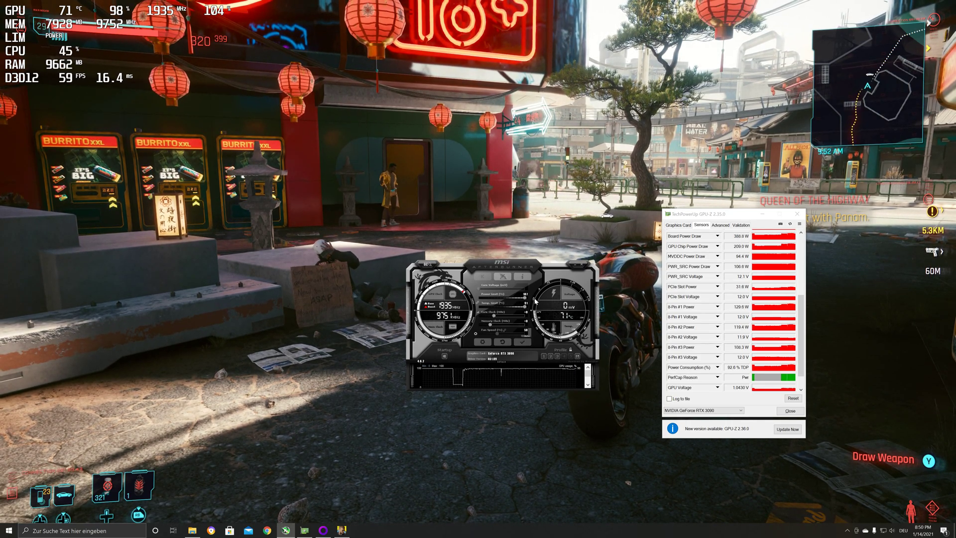
pyautogui.click(524, 343)
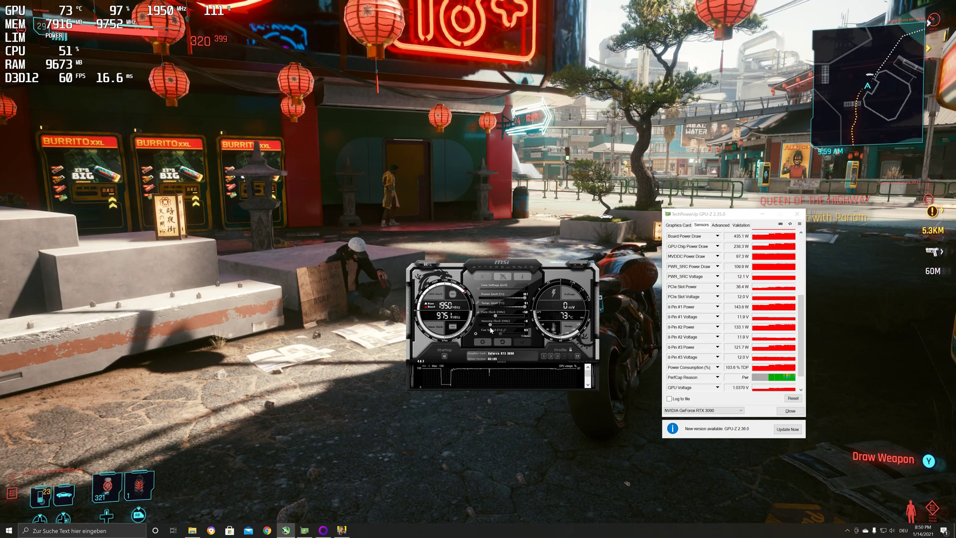
pyautogui.moveTo(491, 326); pyautogui.dragTo(495, 327)
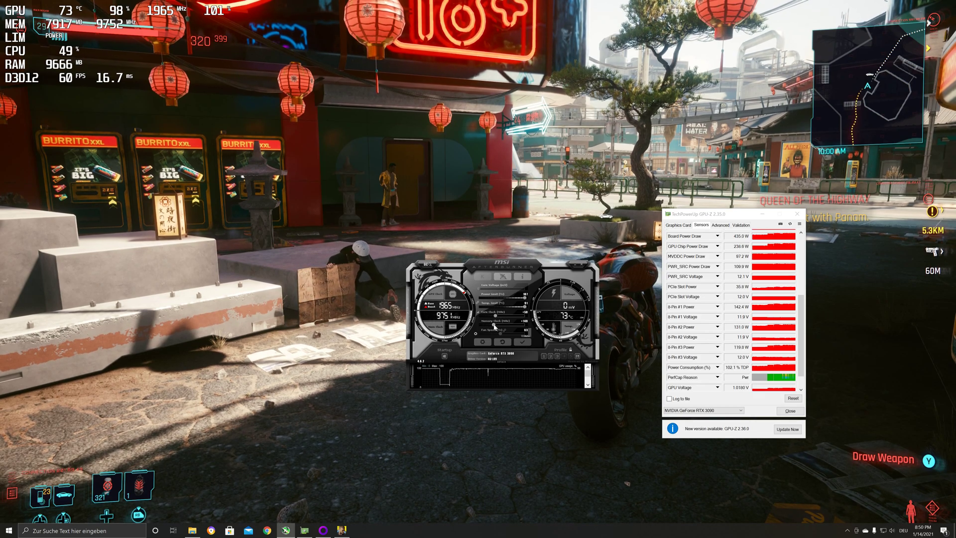
# Step: Apply the +93 memory offset, then apply memory at +212 and core clock at +57
pyautogui.click(522, 343)
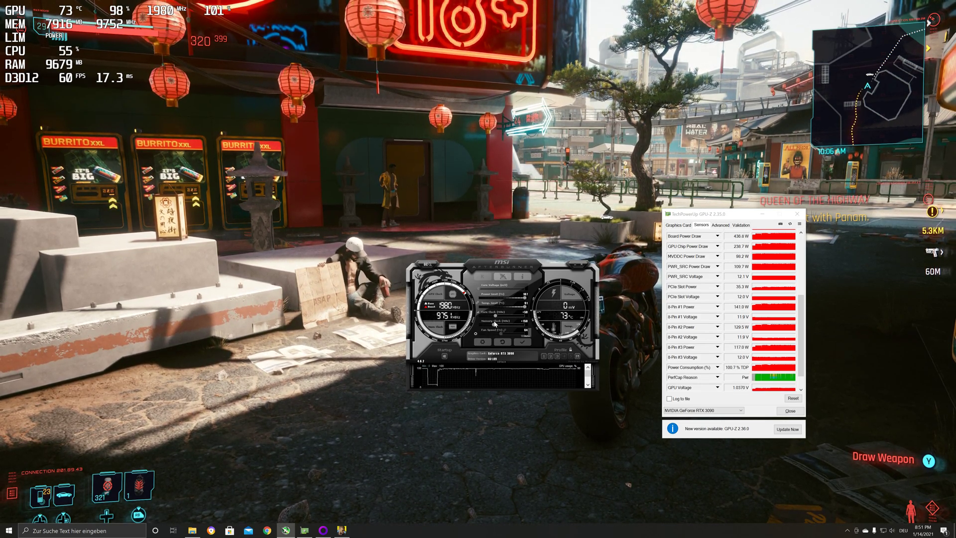
pyautogui.moveTo(494, 325); pyautogui.dragTo(496, 326)
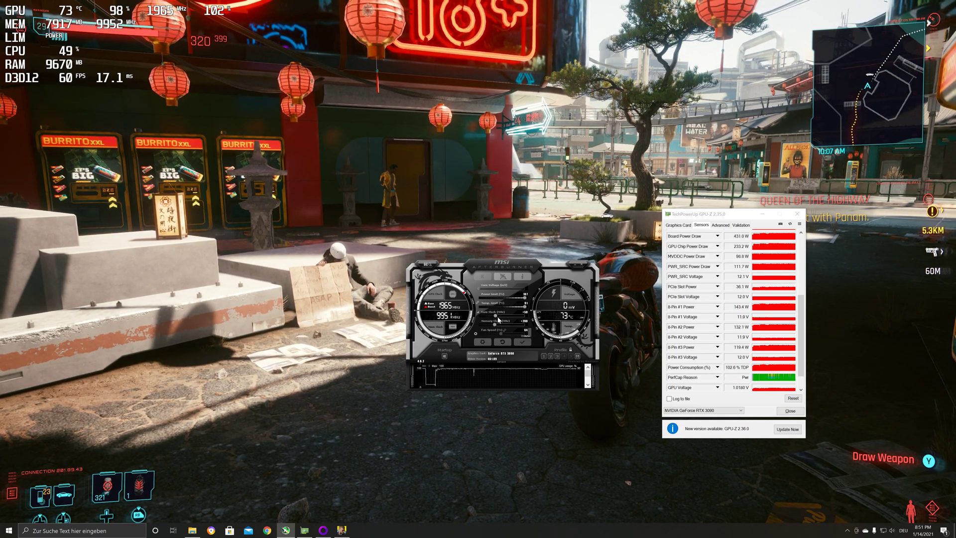
pyautogui.moveTo(496, 316); pyautogui.dragTo(499, 321)
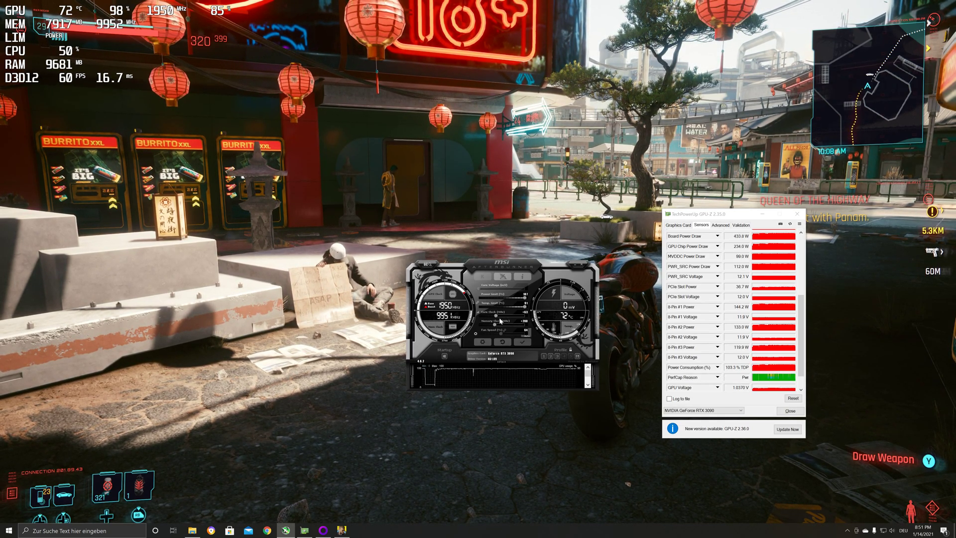
pyautogui.click(522, 342)
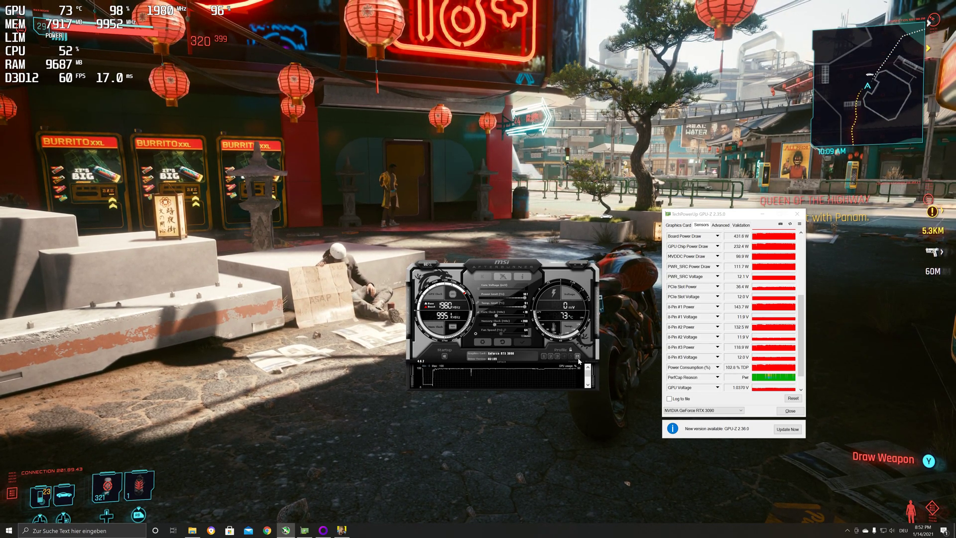
# Step: Enable user-defined software automatic fan control in the Fan settings, then save everything to profile 2
pyautogui.click(481, 341)
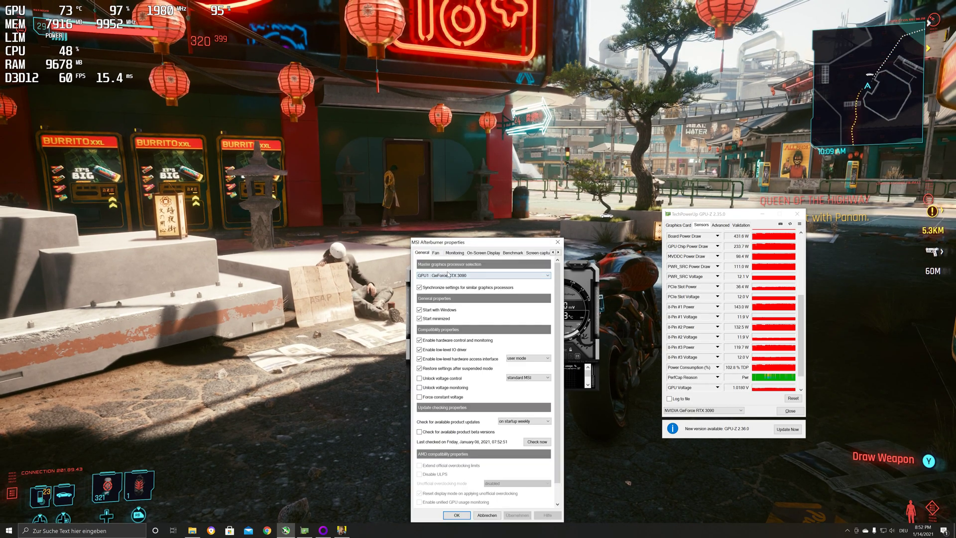
pyautogui.click(436, 253)
pyautogui.click(419, 275)
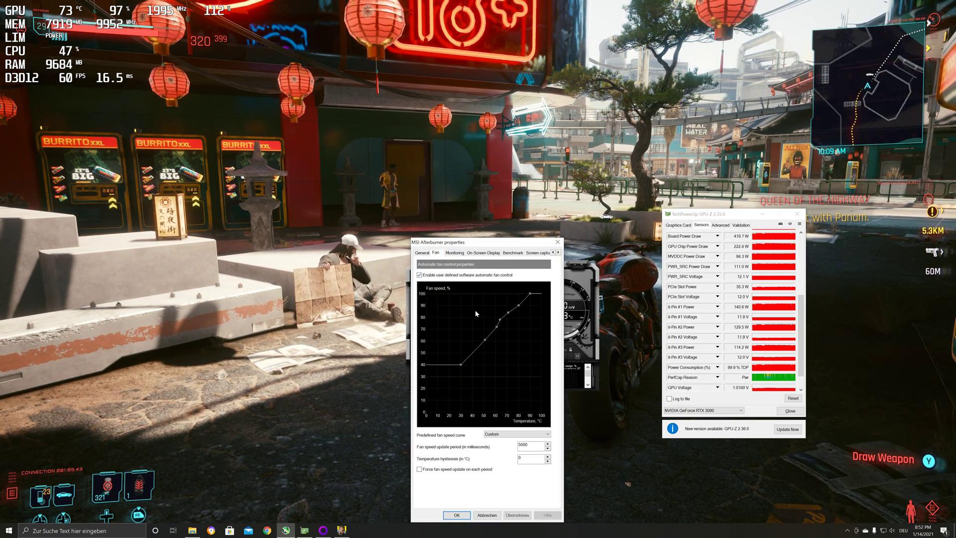
pyautogui.click(521, 515)
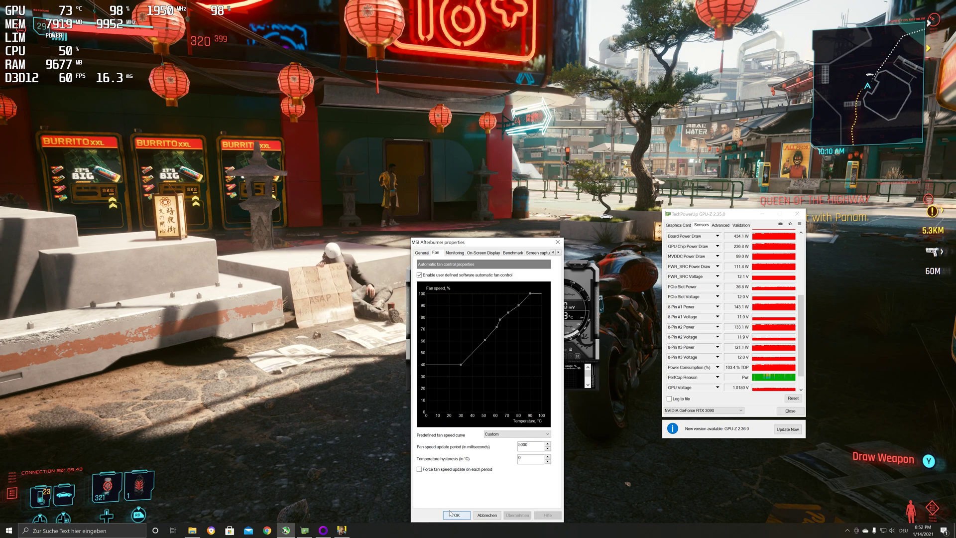
pyautogui.click(464, 518)
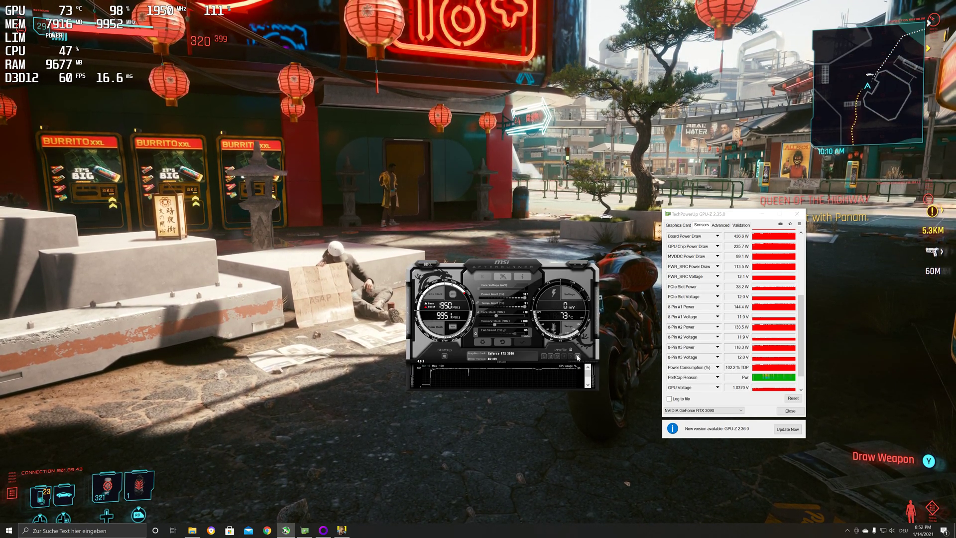
pyautogui.click(578, 358)
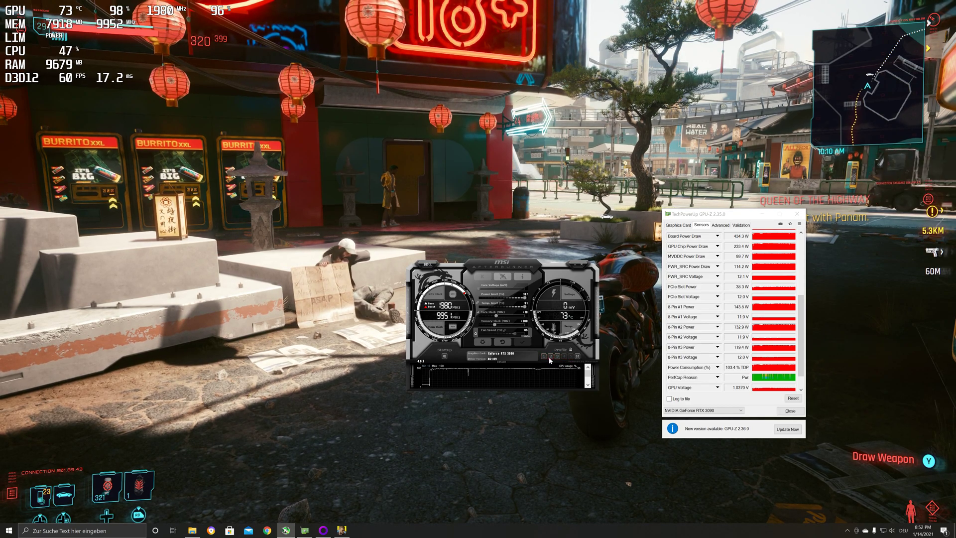
pyautogui.click(550, 356)
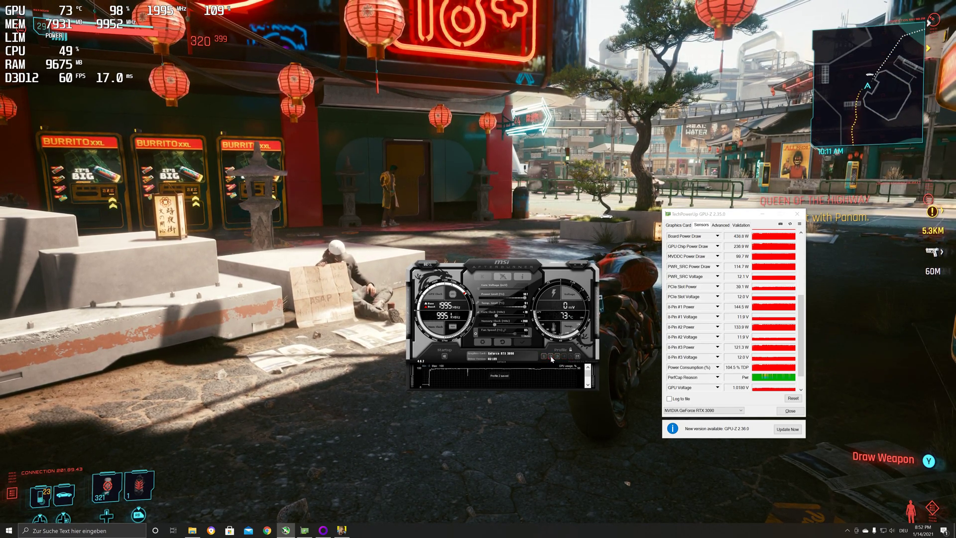